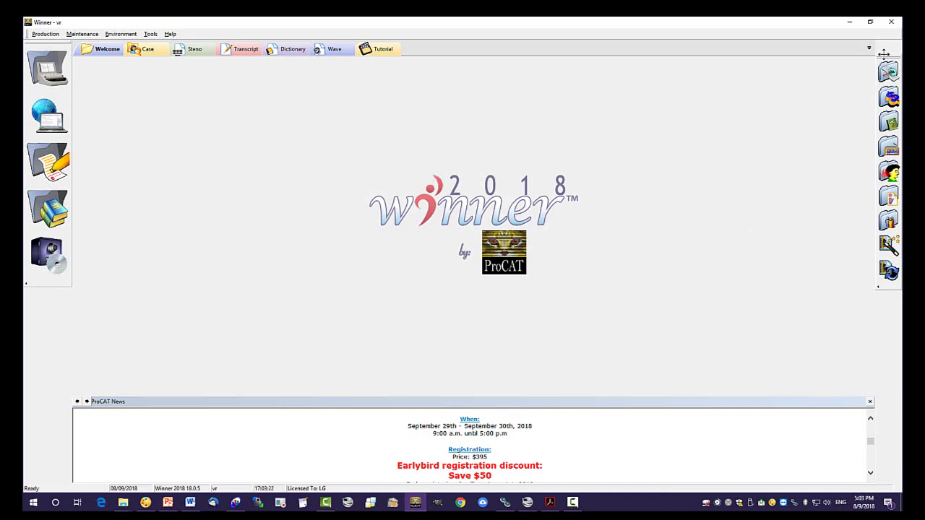
- Try docking the utilities and production icon bars horizontally, then scroll the news panel up
left_click_drag(886, 56, 737, 25)
left_click_drag(858, 41, 890, 44)
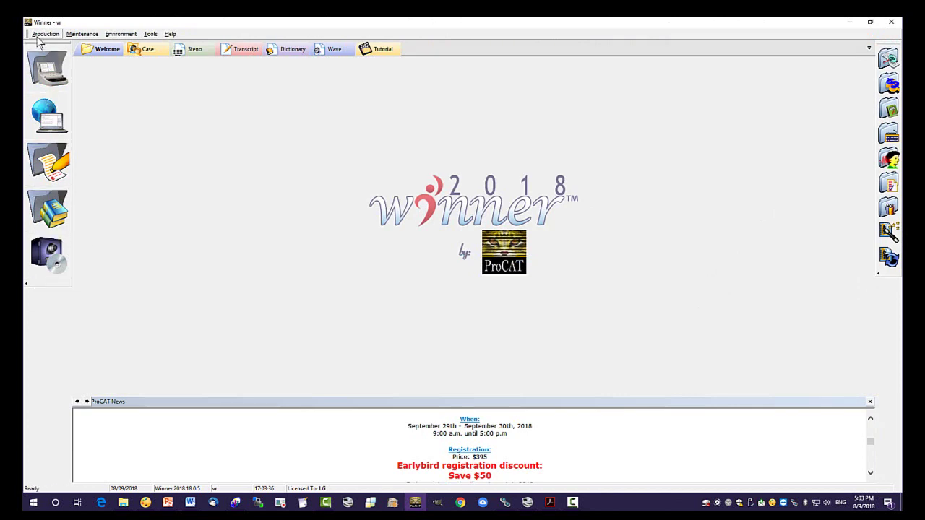
left_click_drag(36, 42, 29, 65)
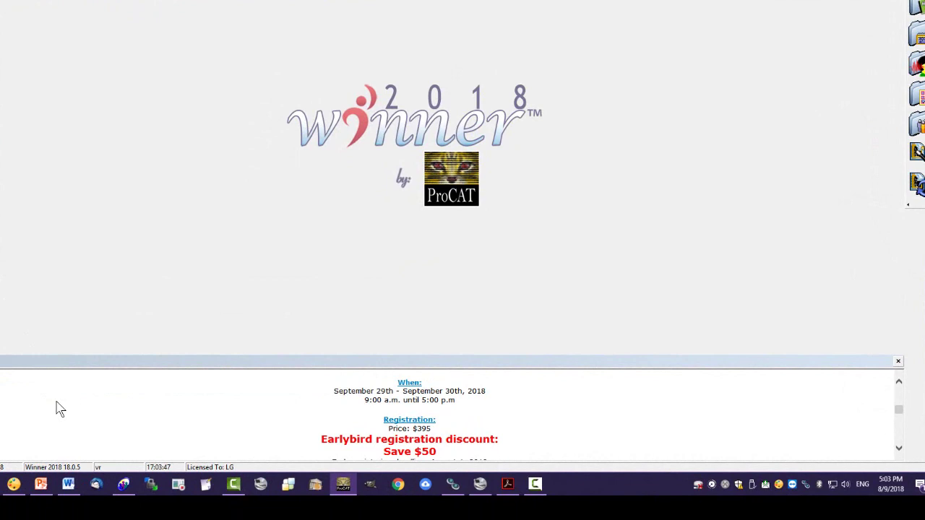
scroll(62, 418, "up", 3)
scroll(64, 418, "up", 2)
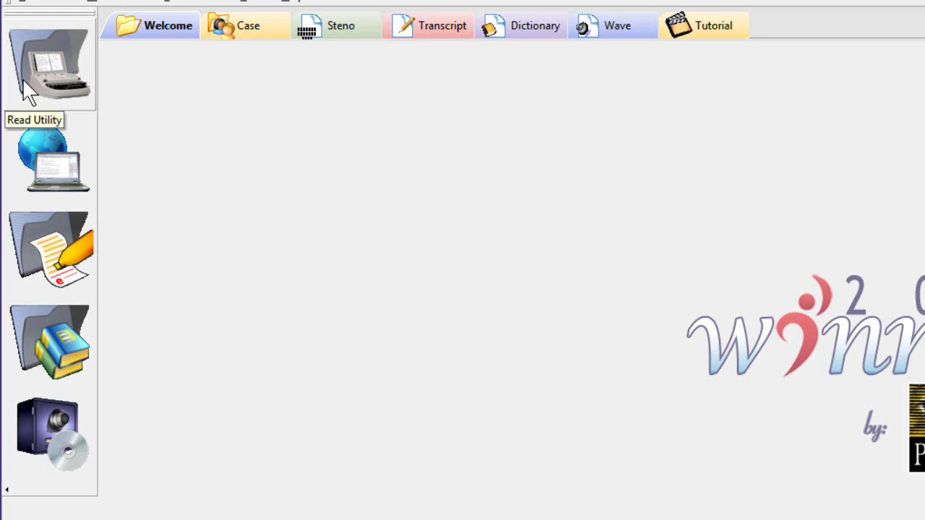
left_click(62, 1)
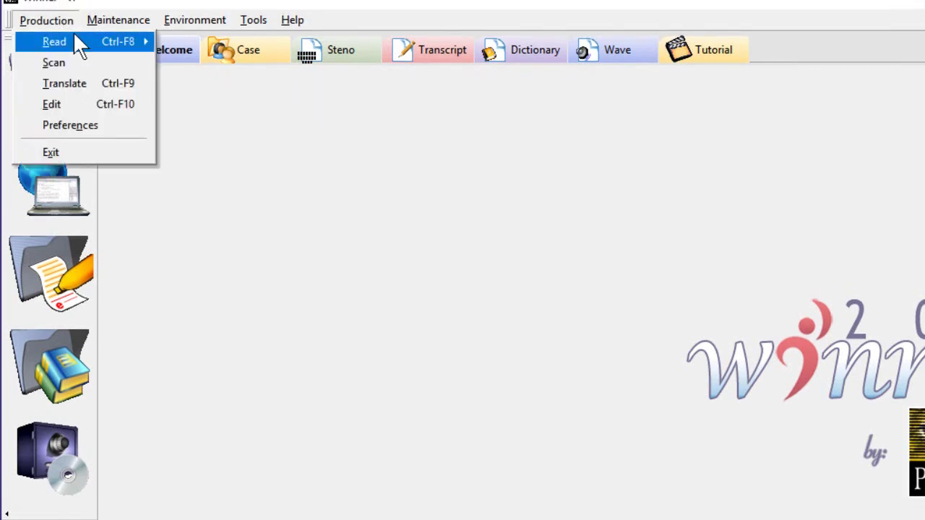
mouse_move(144, 39)
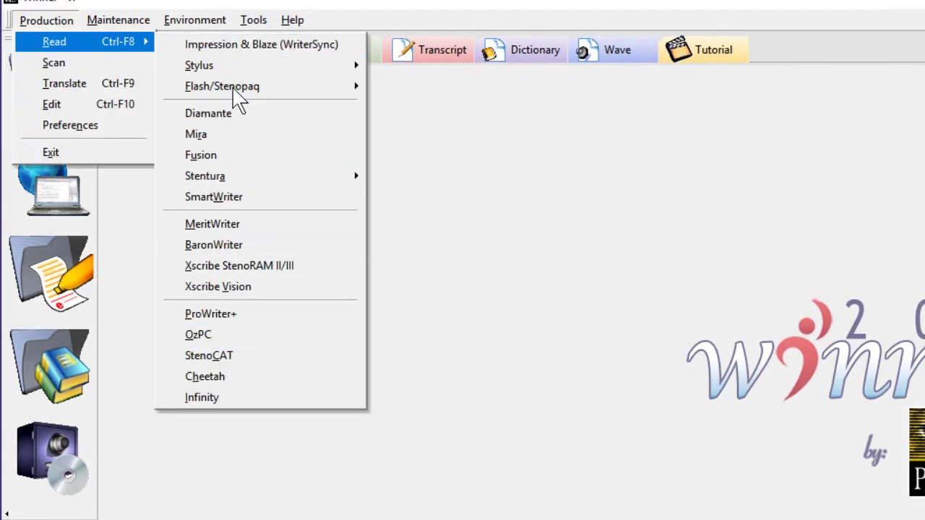
left_click(555, 139)
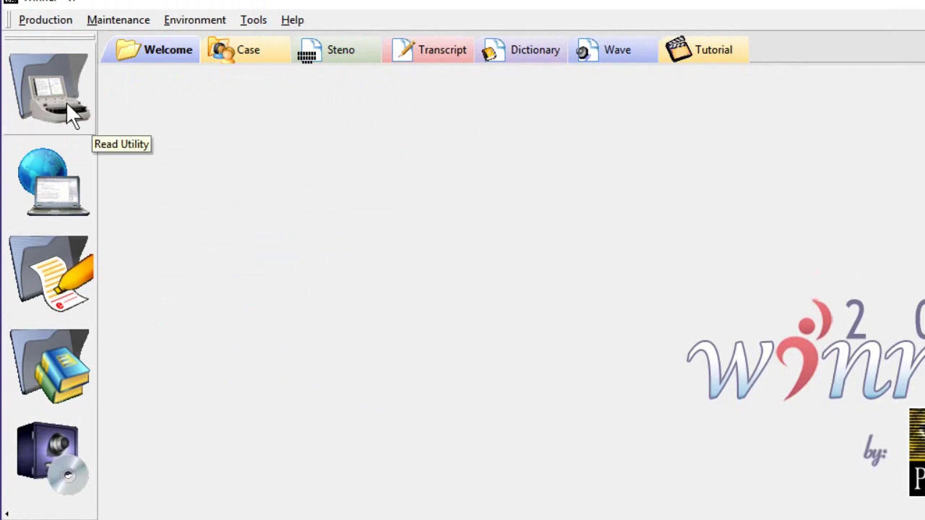
left_click(65, 185)
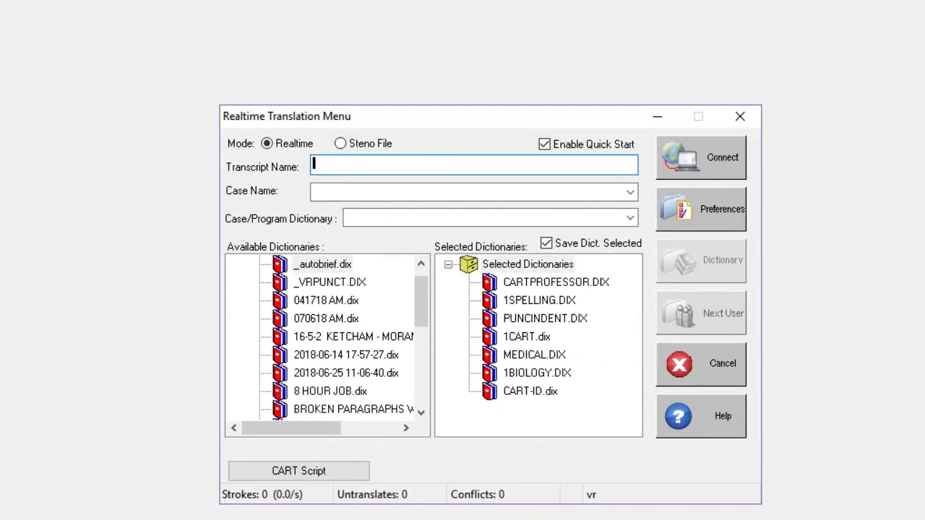
left_click(341, 144)
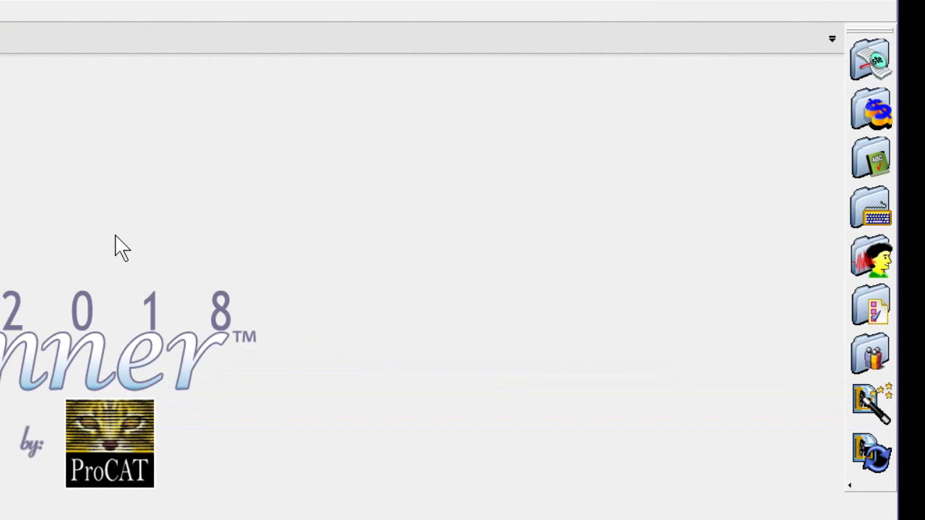
left_click(871, 59)
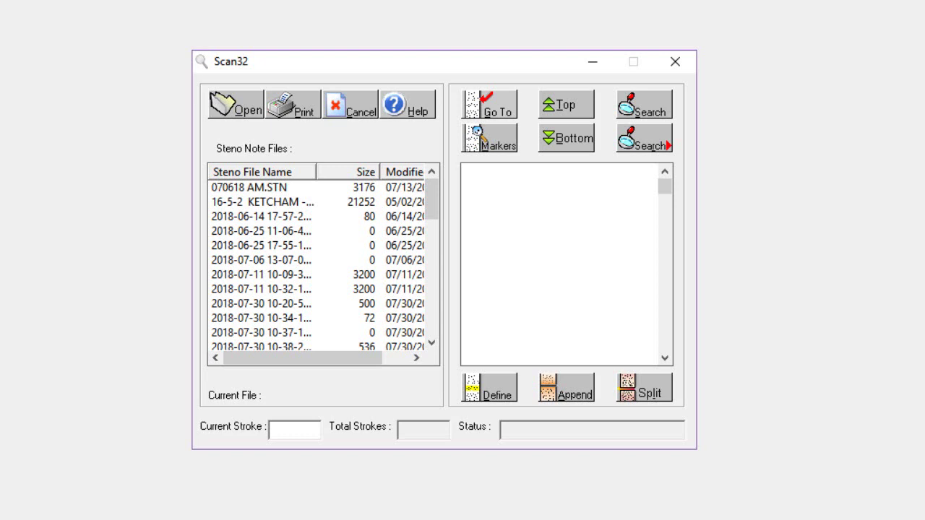
left_click(678, 63)
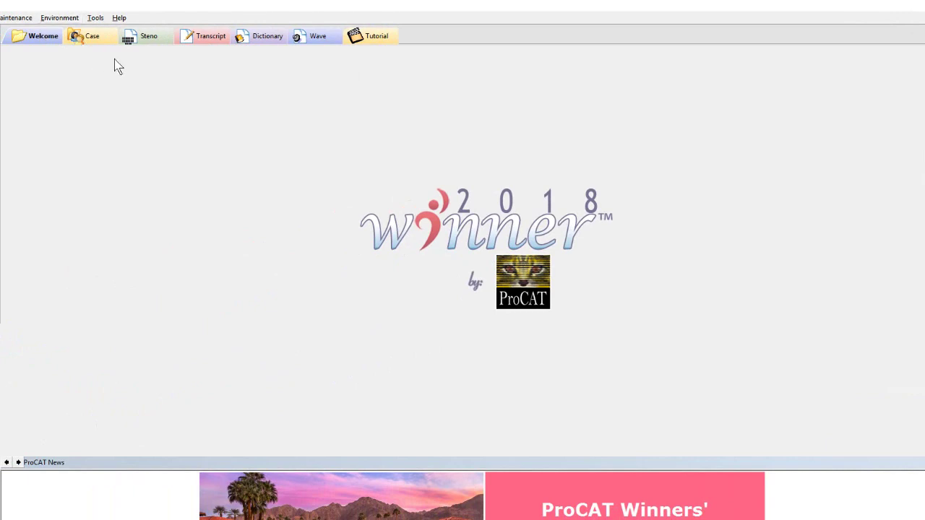
- Expand the user's job folders, list the steno files, and preview the 16-5-2 file with its actions menu
left_click(93, 37)
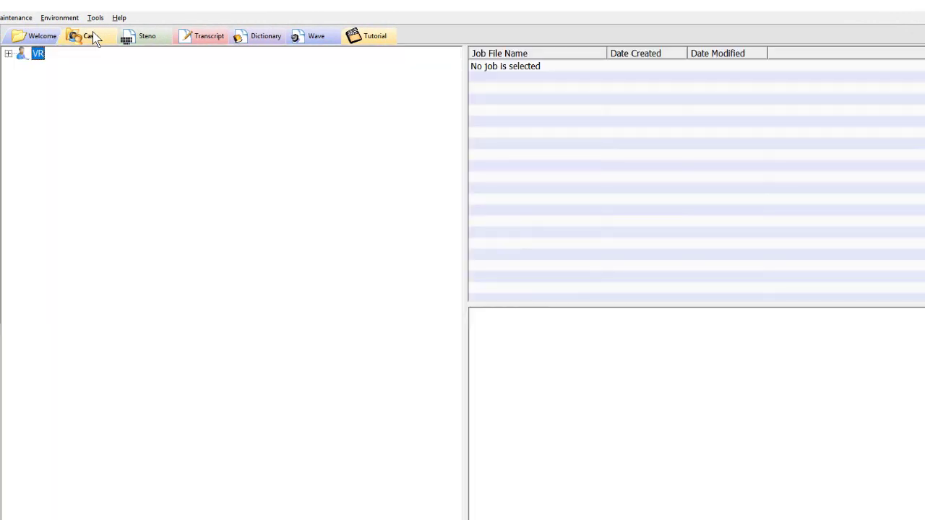
left_click(10, 70)
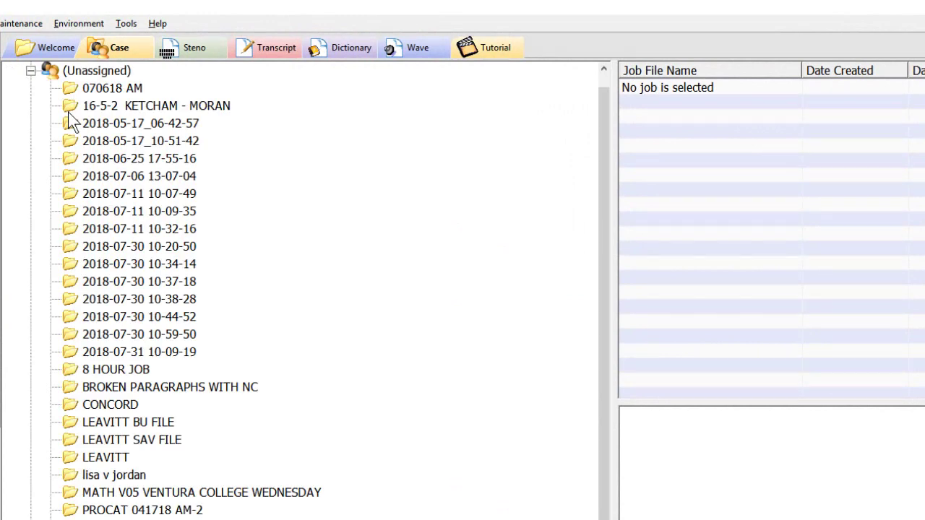
left_click(194, 51)
left_click(191, 185)
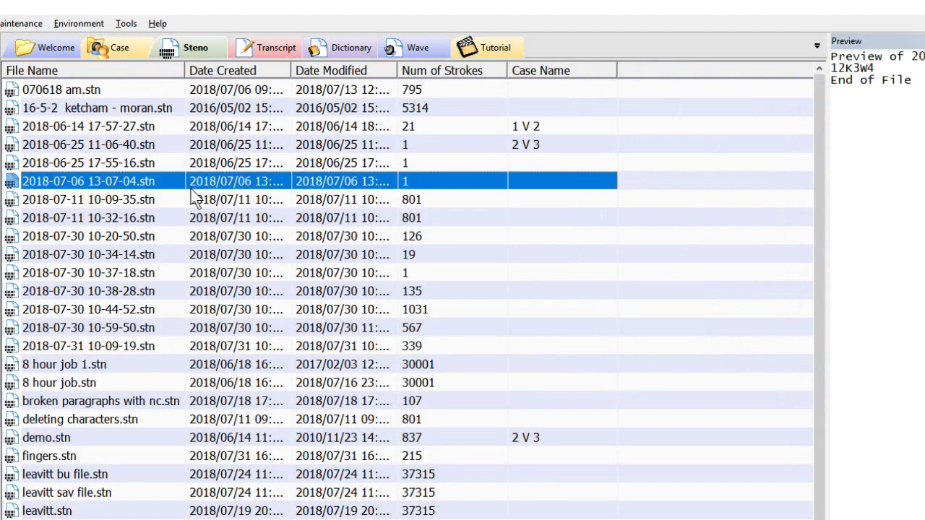
left_click(175, 116)
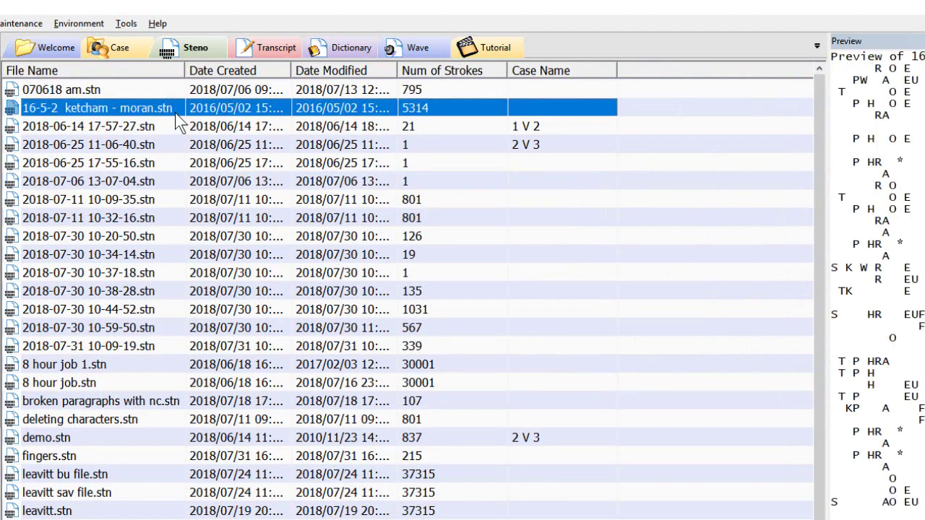
right_click(176, 117)
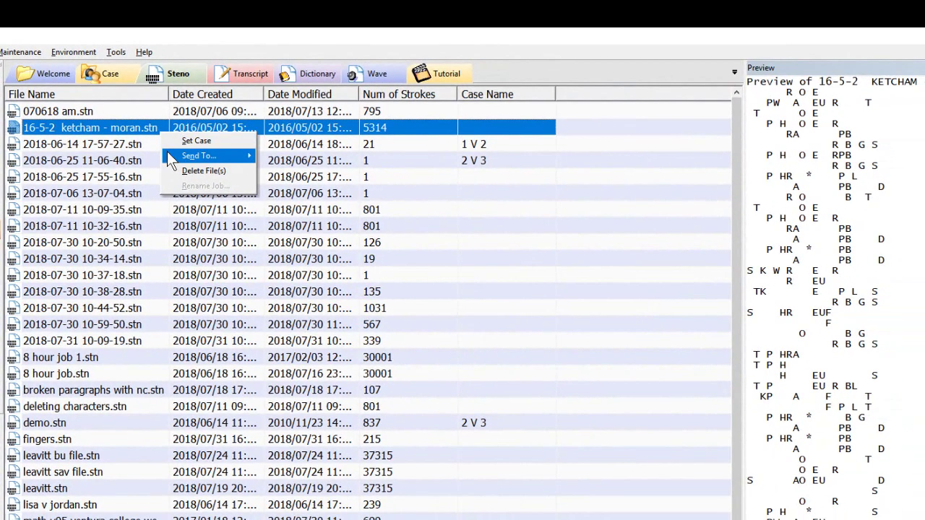
mouse_move(170, 160)
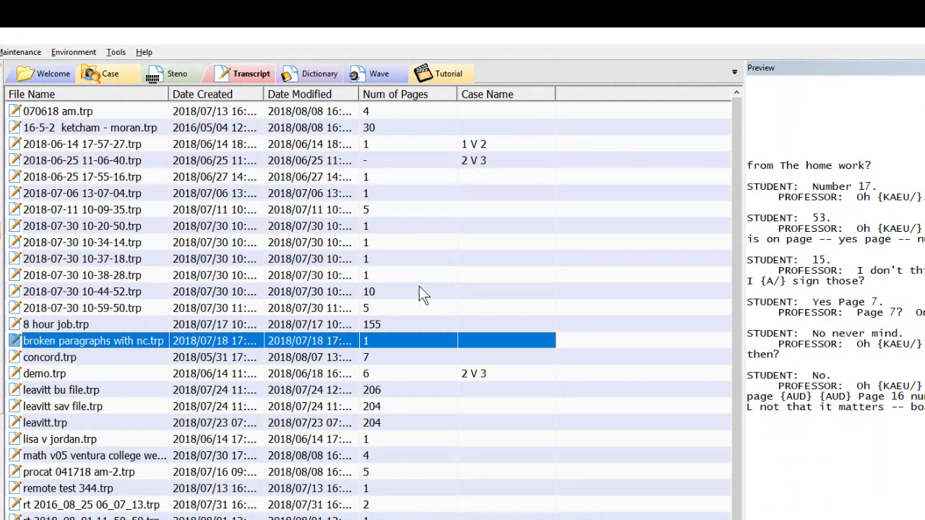
- Sort the transcripts by date created, date modified, then number of pages, smallest first
left_click(198, 101)
left_click(197, 101)
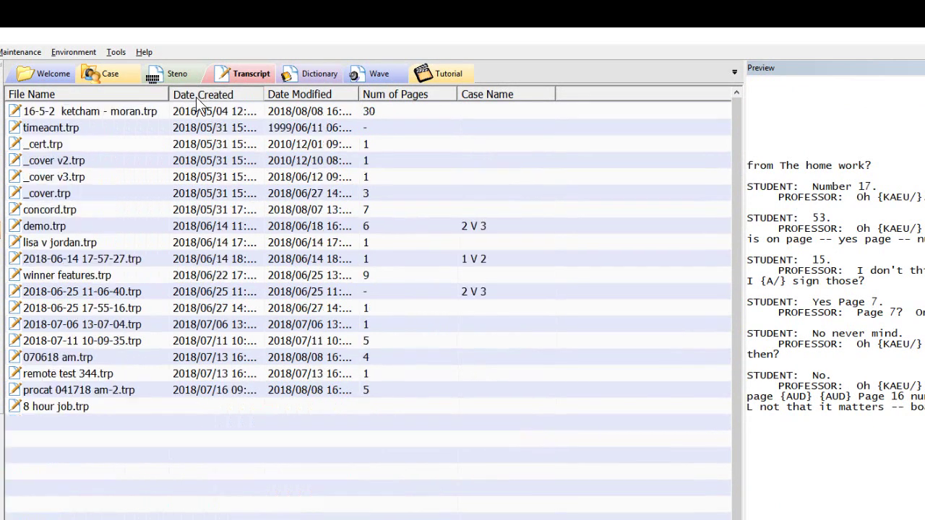
left_click(322, 101)
left_click(321, 101)
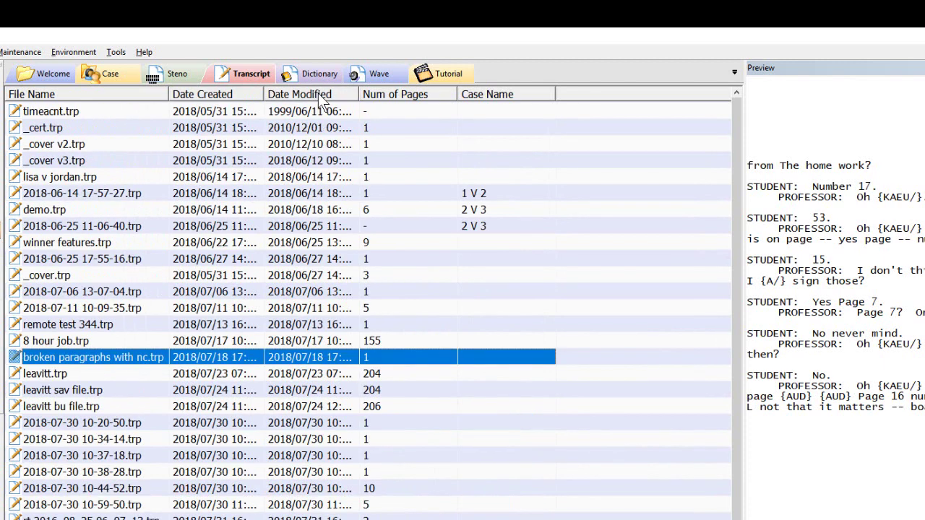
left_click(389, 96)
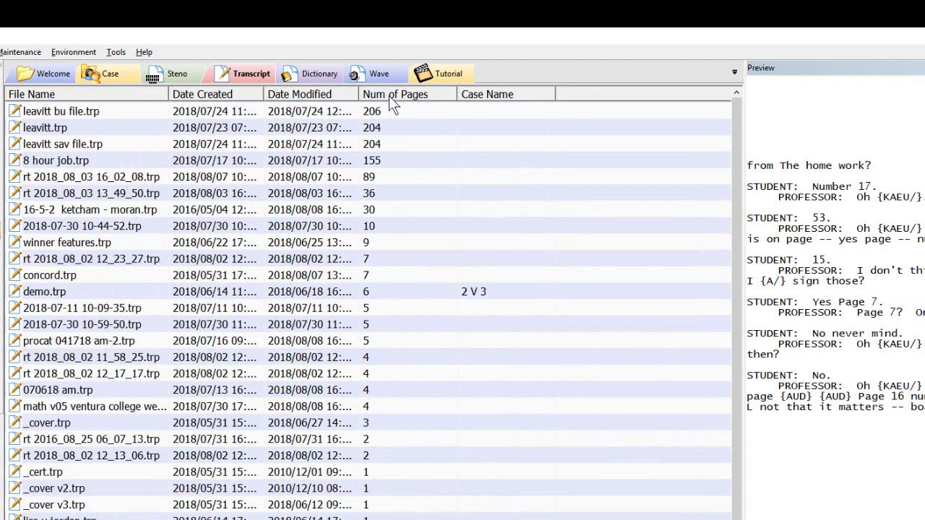
left_click(390, 96)
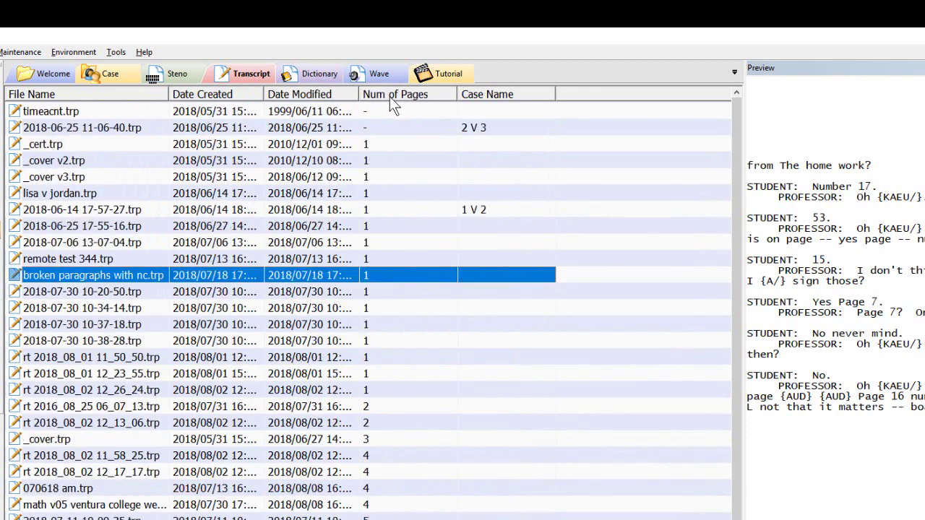
left_click(479, 130)
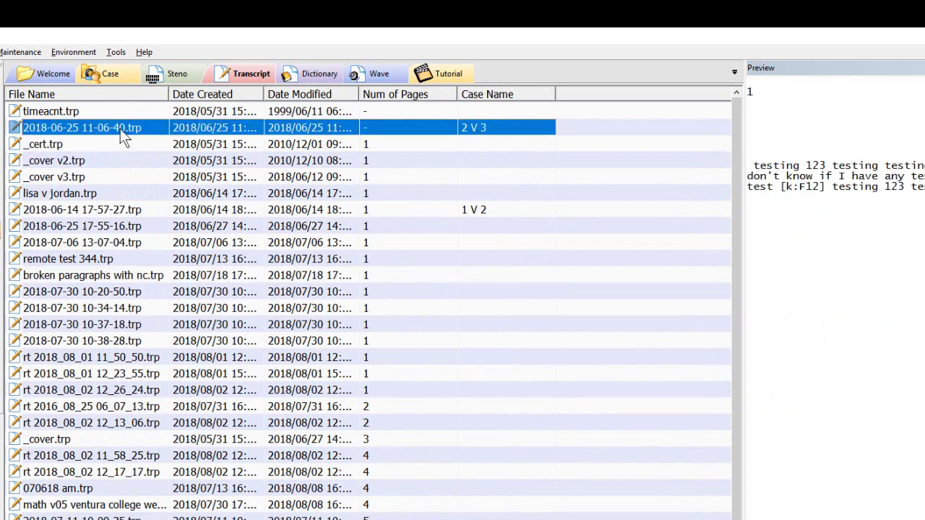
left_click(83, 282)
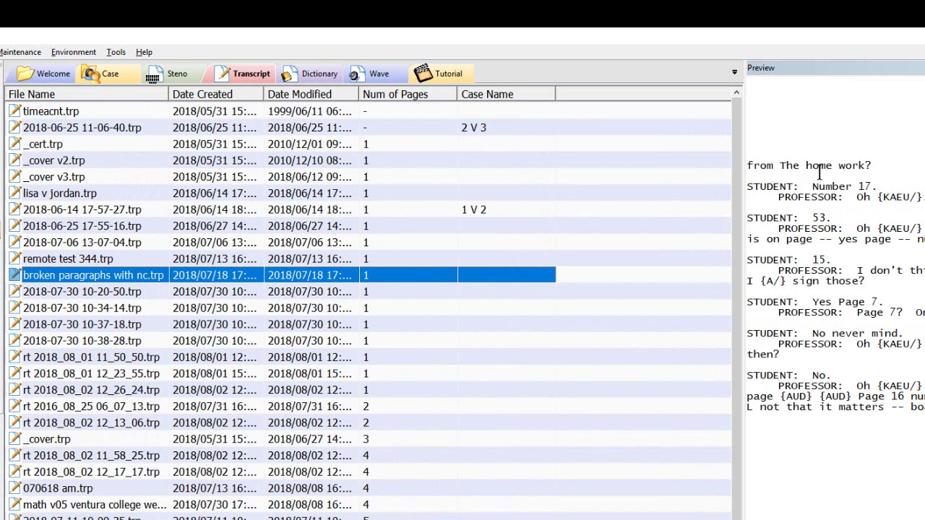
left_click_drag(817, 148, 848, 483)
left_click(848, 482)
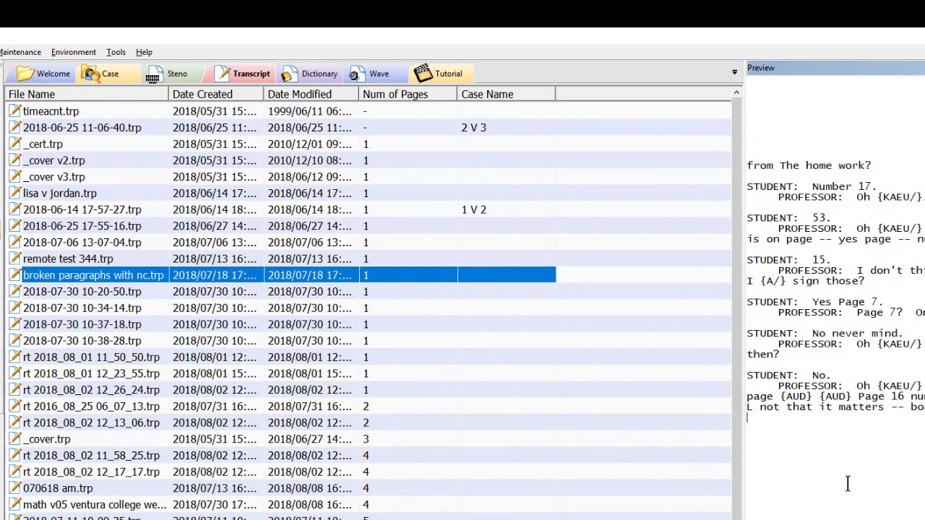
- List the dictionary files and select eleven dictionaries from 8 hour job.dix to view their actions menu
left_click(307, 73)
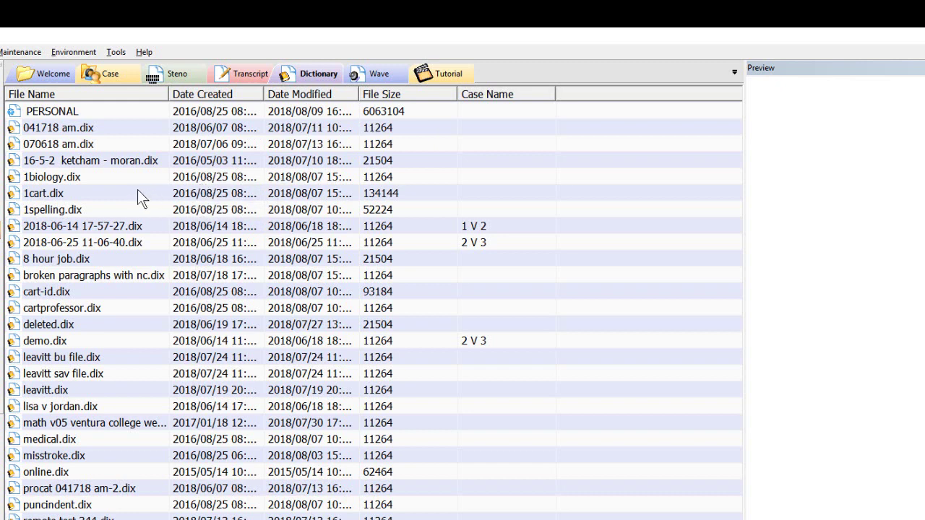
left_click(58, 261)
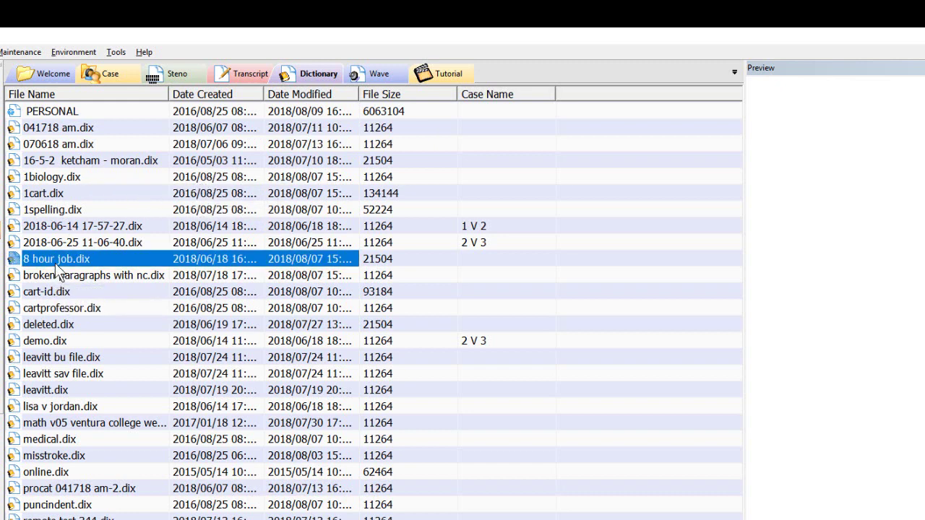
left_click(54, 423, "shift")
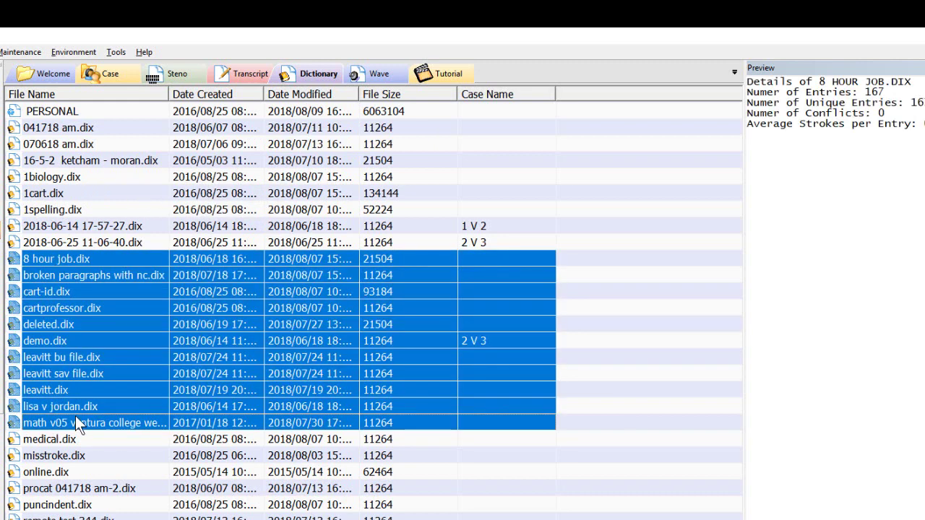
left_click(79, 261)
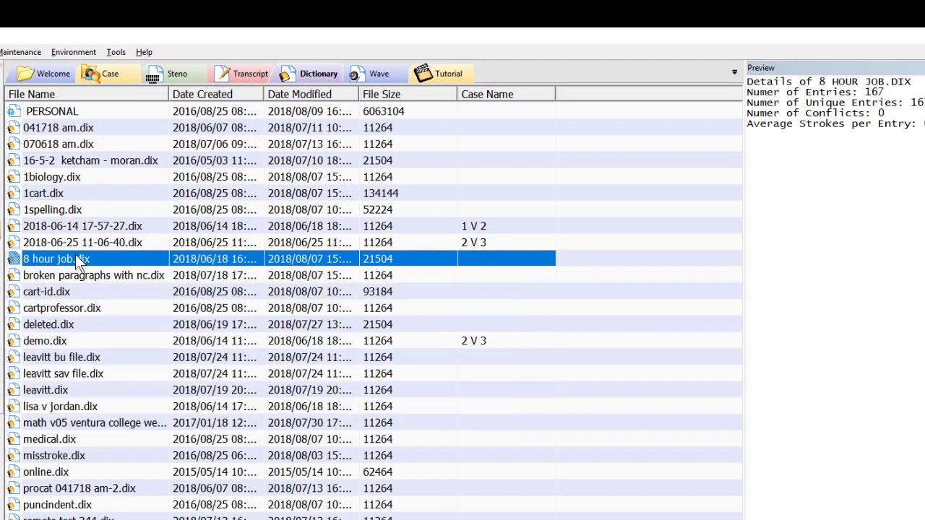
left_click(58, 426, "shift")
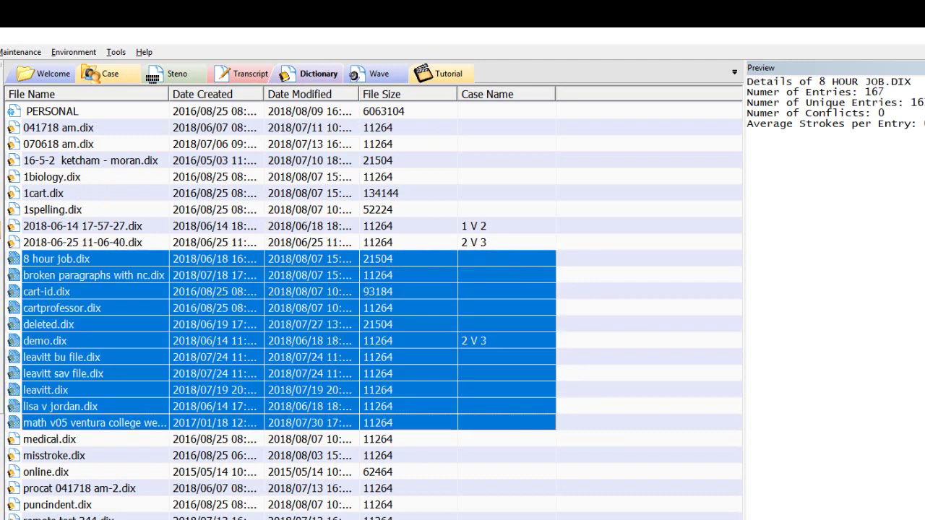
right_click(112, 350)
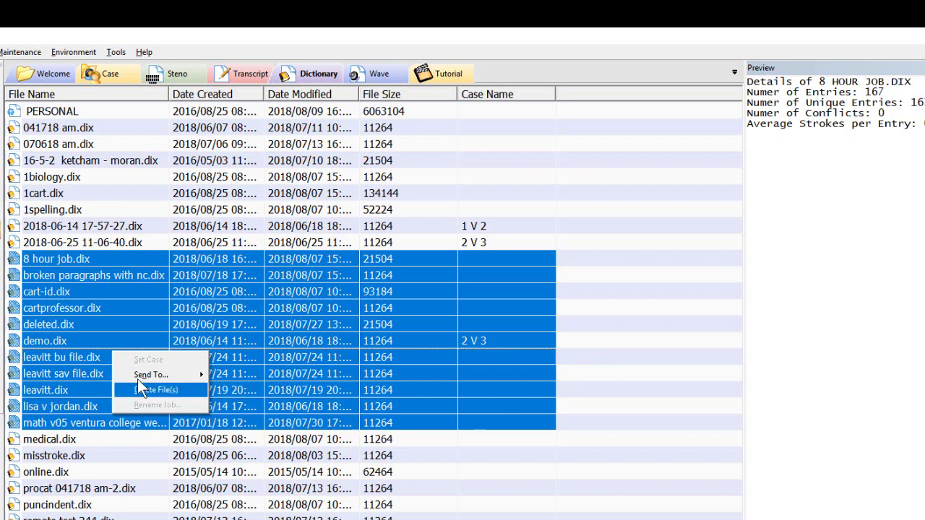
- View the actions menu for 8 hour job.dix alone, then preview the PERSONAL dictionary's details
left_click(88, 259)
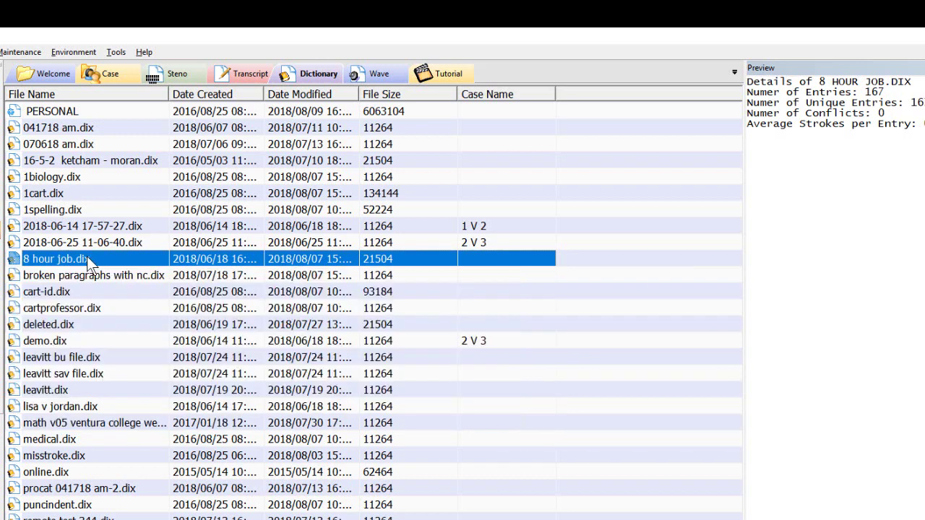
right_click(87, 260)
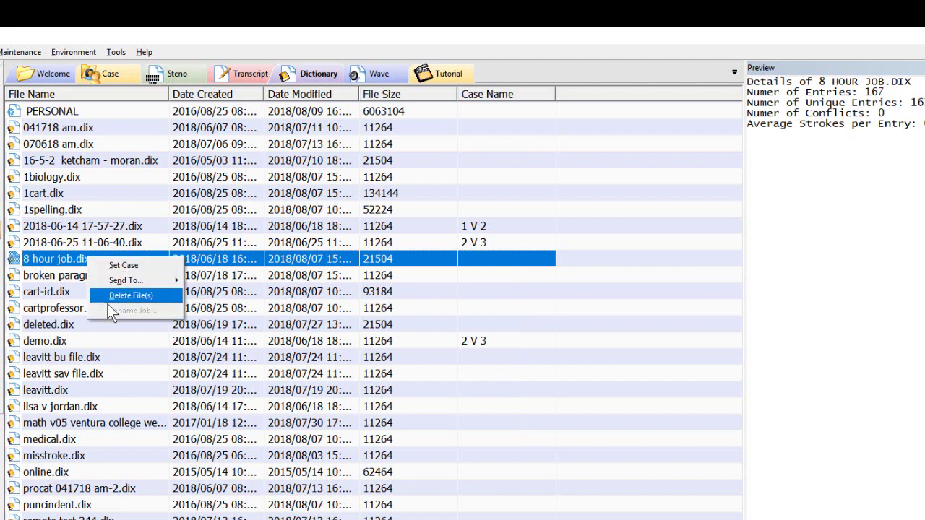
mouse_move(129, 283)
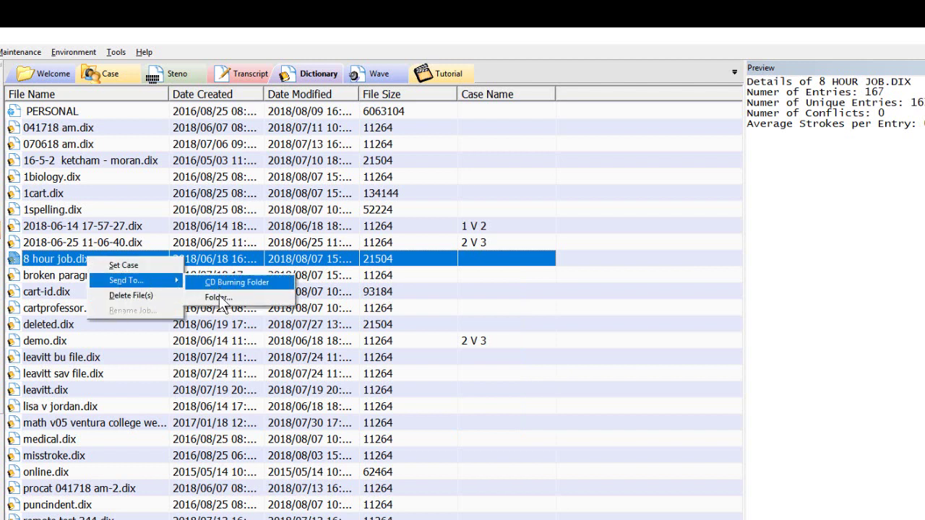
left_click(159, 266)
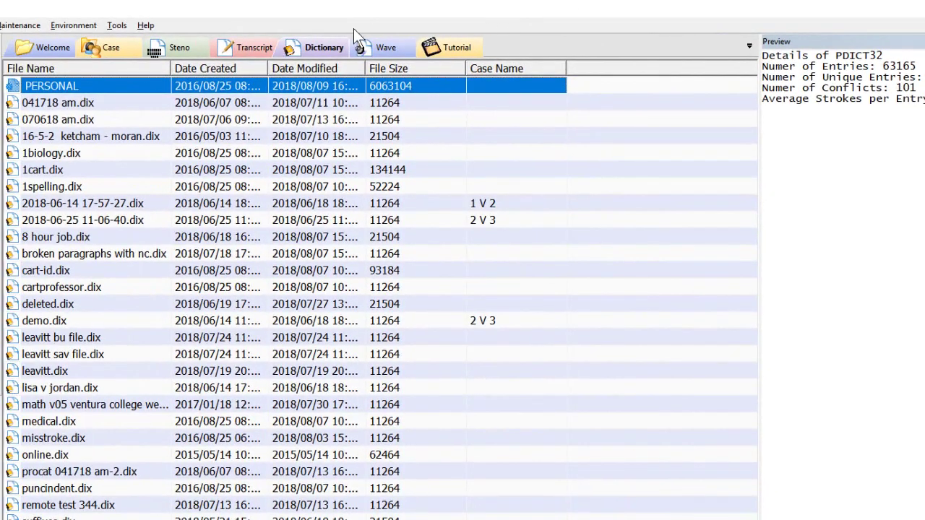
- Play the first wave recording, stop and close the media player, then view its actions menu
left_click(361, 48)
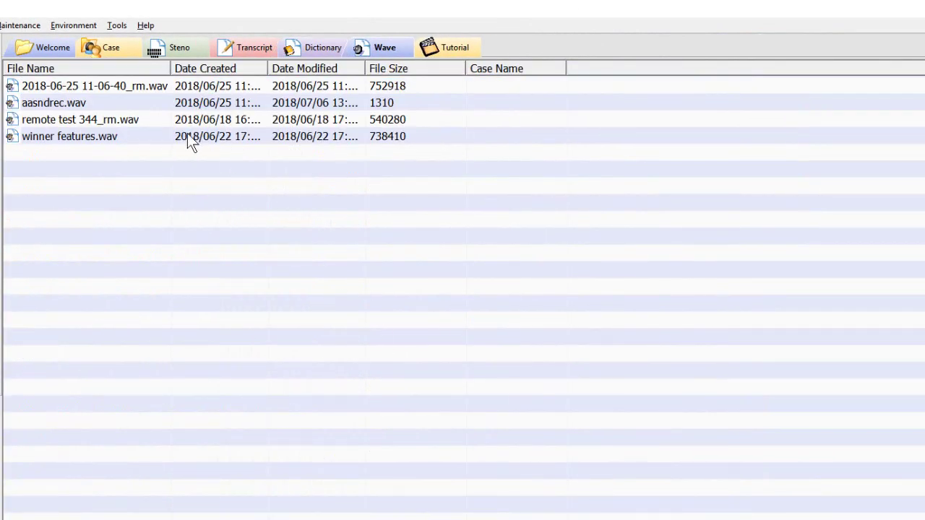
double_click(184, 86)
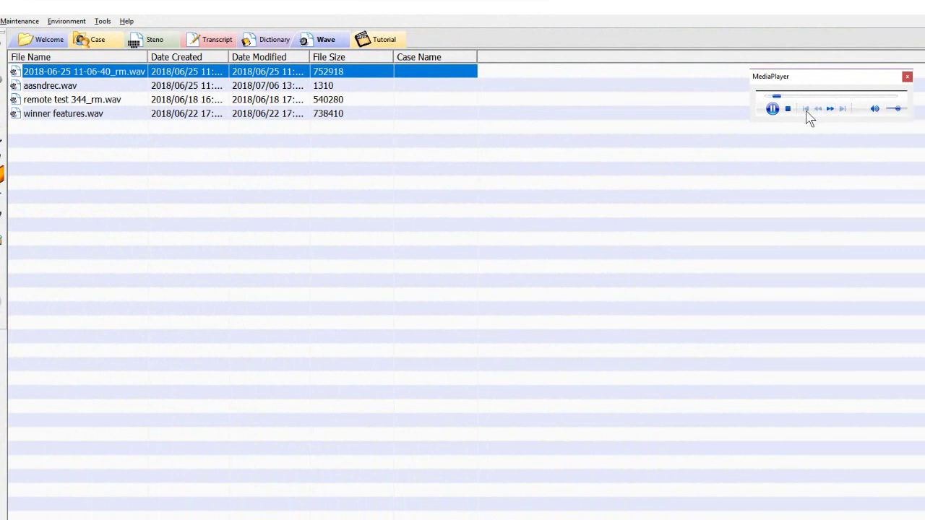
left_click(788, 109)
left_click(908, 76)
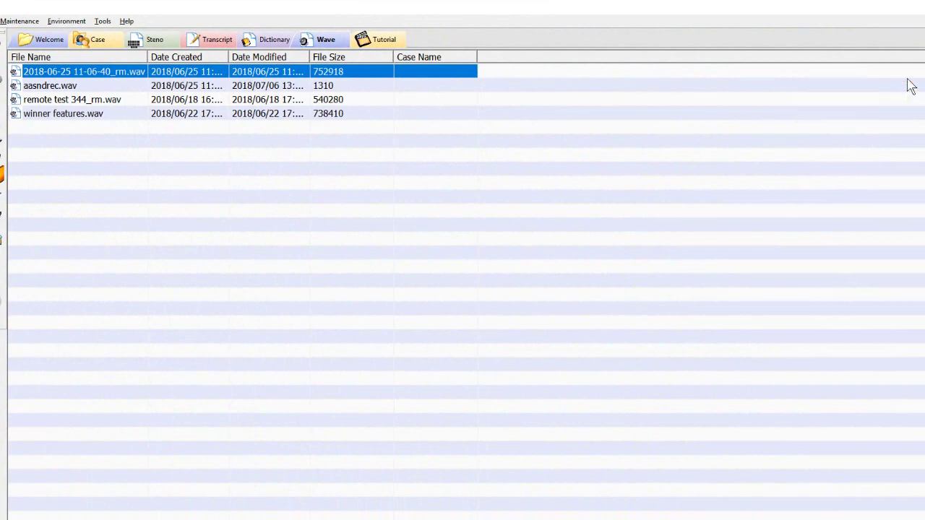
right_click(231, 70)
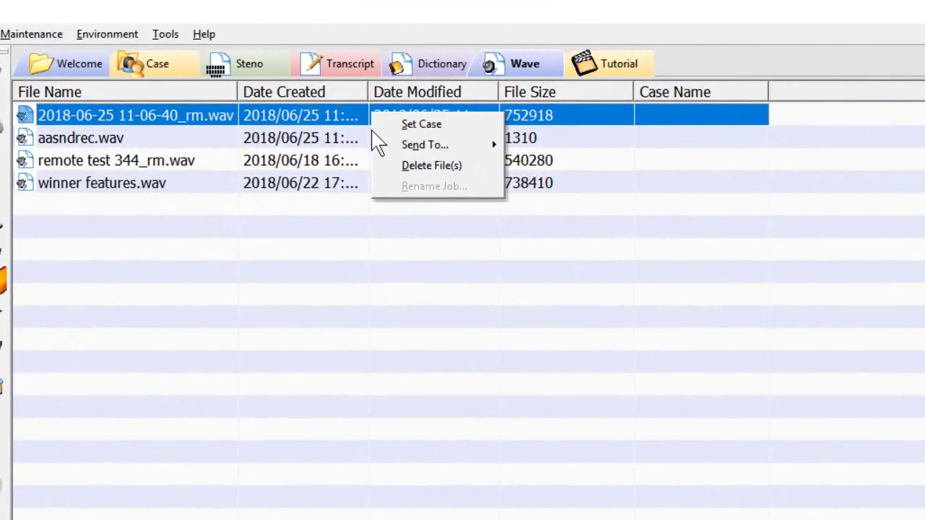